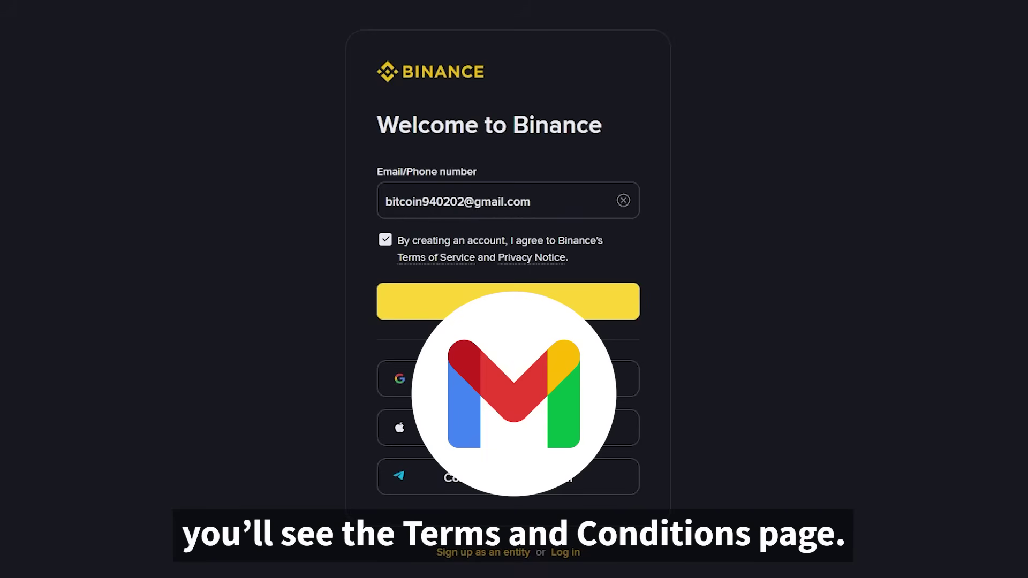
- Submit the sign-up e-mail and start entering the six-digit verification code from the Binance e-mail
click(592, 300)
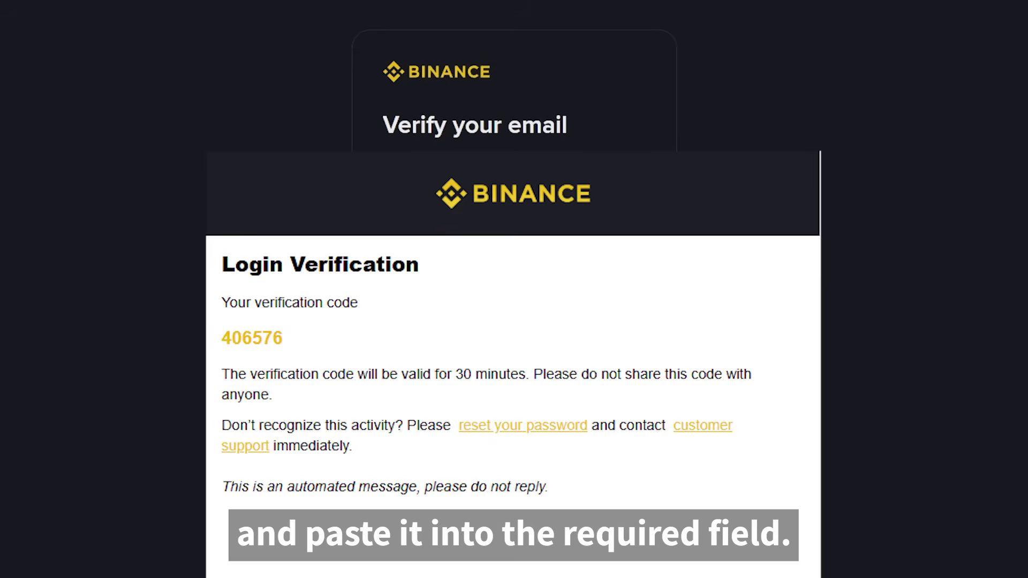
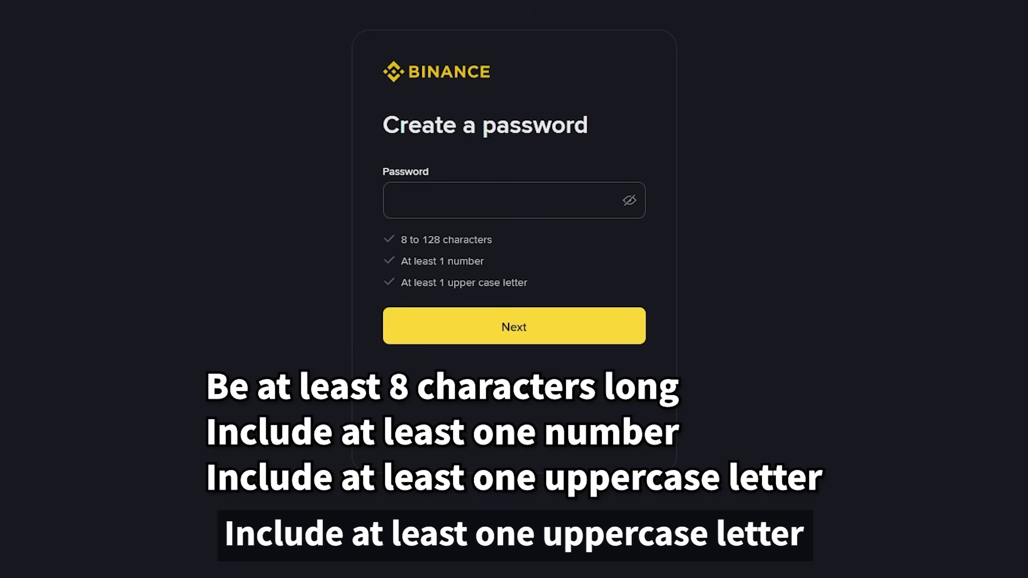
- Enter a new account password that meets the requirements and submit it to finish signing up
click(487, 202)
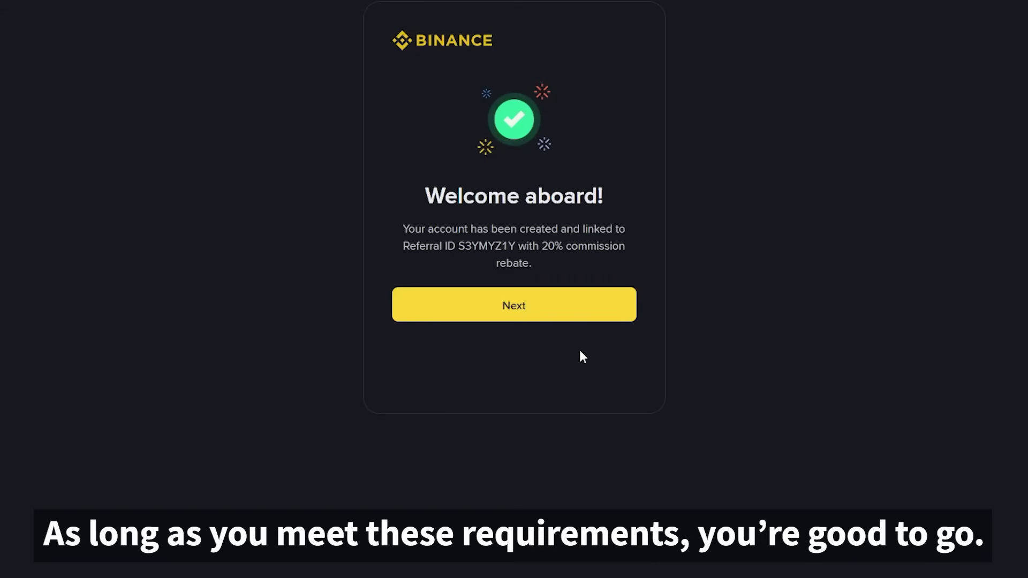
click(582, 317)
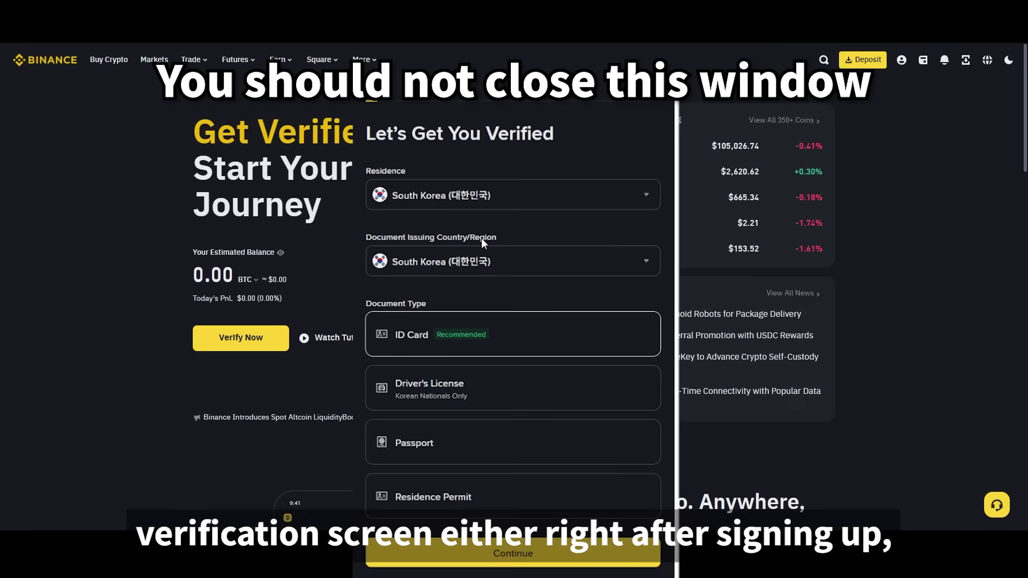
- Go to the Account page from the profile menu to begin identity verification
mouse_move(902, 60)
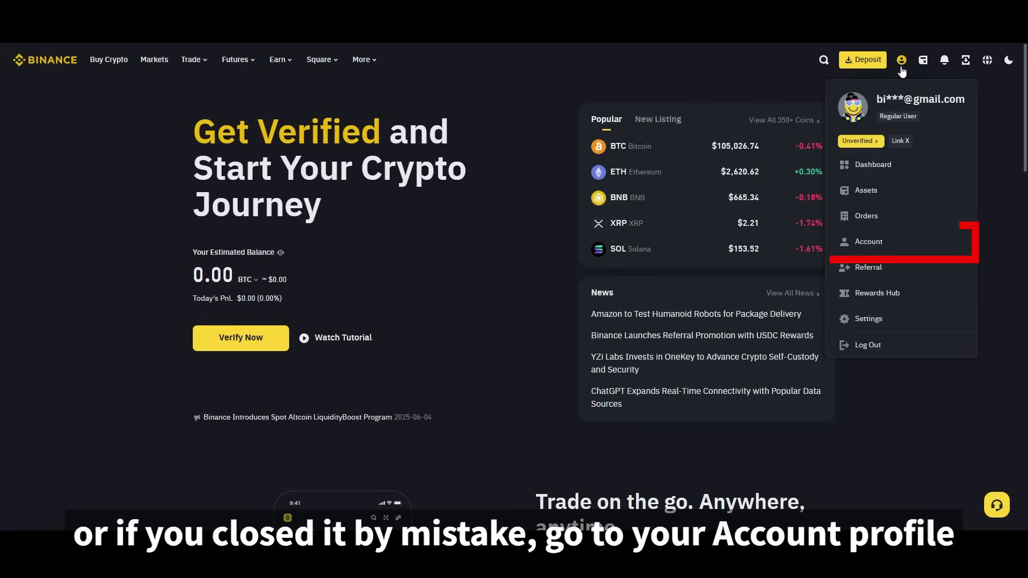
click(883, 243)
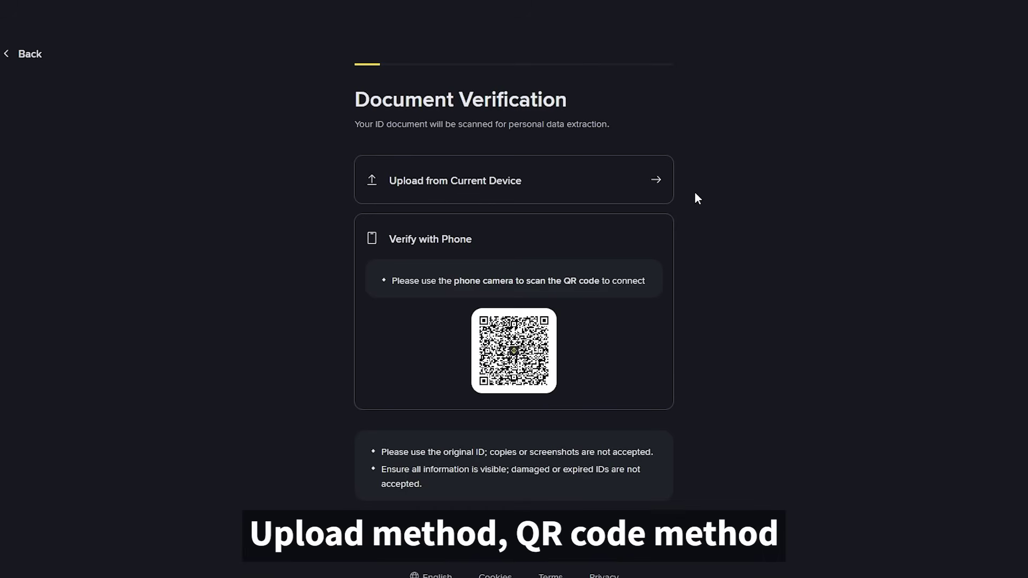
- Upload the front and back of the ID document from this computer
click(616, 179)
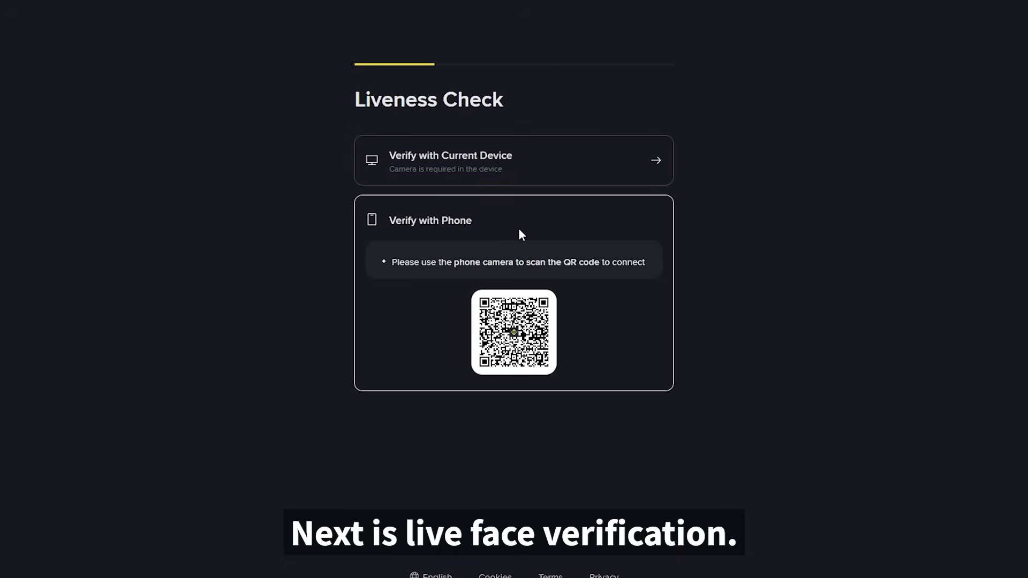
- Start the liveness face scan with this computer's webcam
click(534, 170)
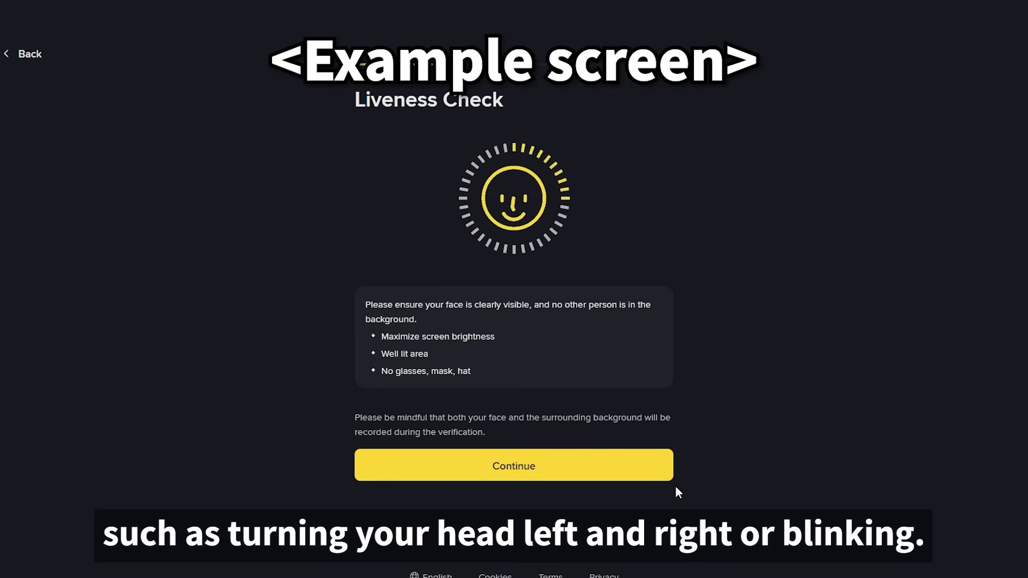
click(653, 476)
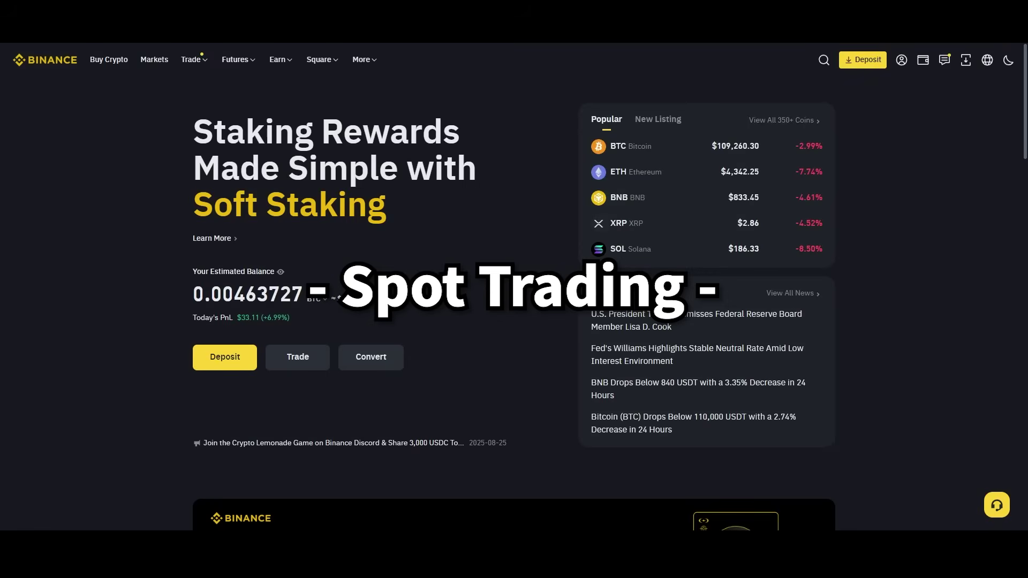
- Open the TRX/USDT Spot trading page from the Trade menu
mouse_move(191, 60)
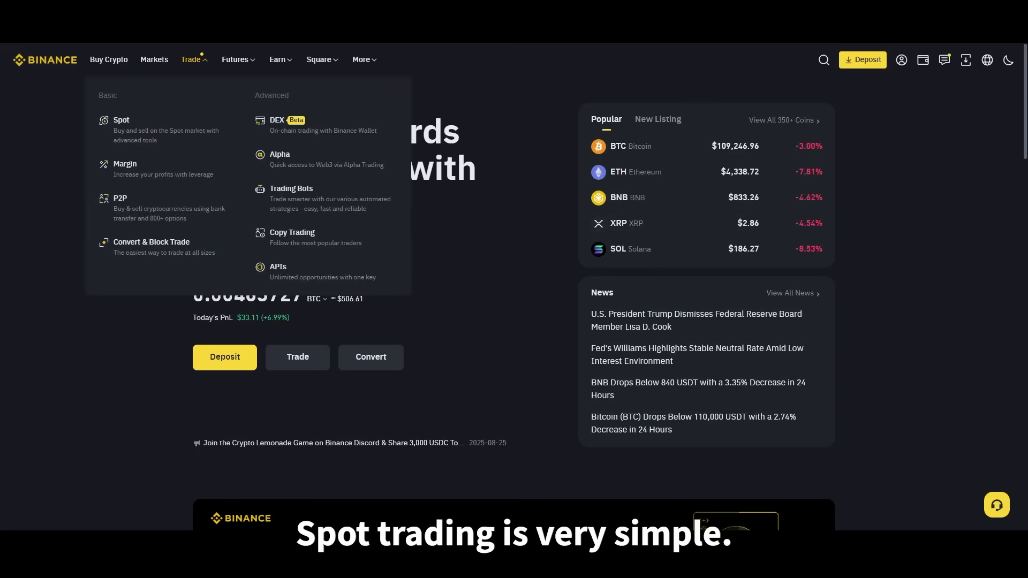
click(181, 132)
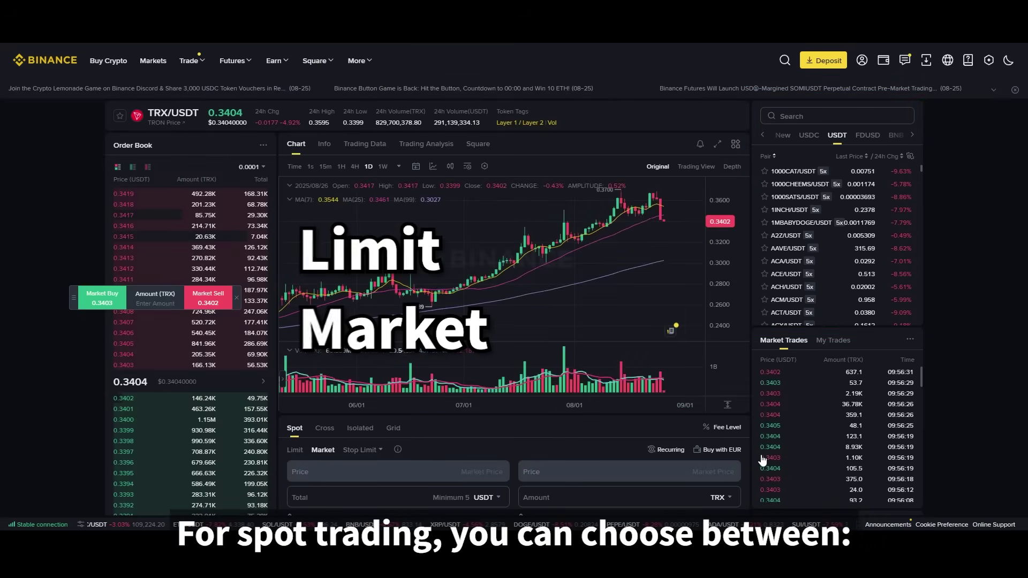
- Market-buy TRX with the full USDT balance, getting 29.40 TRX for about 10 USDT
scroll(744, 447, down, 4)
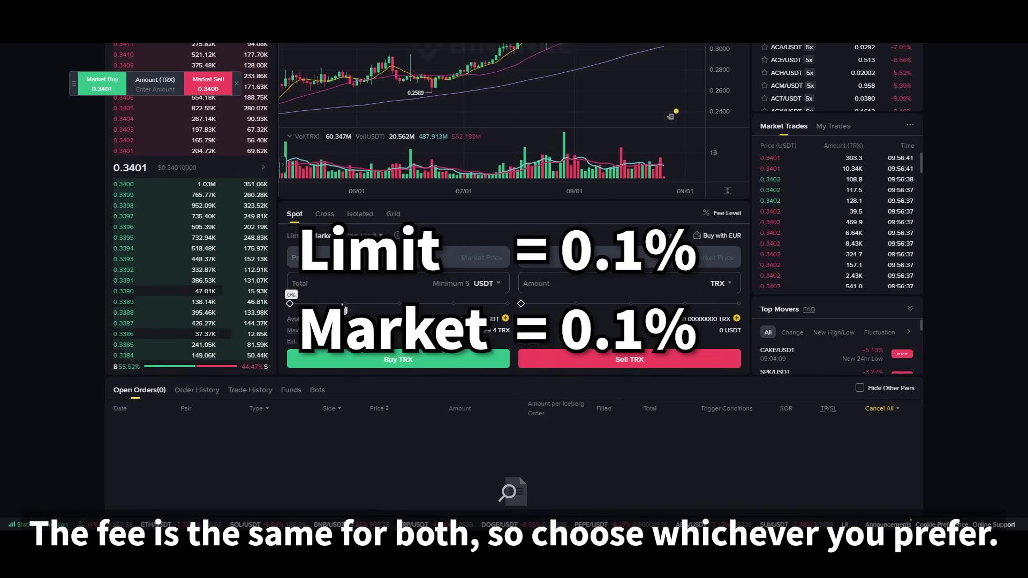
click(346, 304)
drag(348, 306, 524, 300)
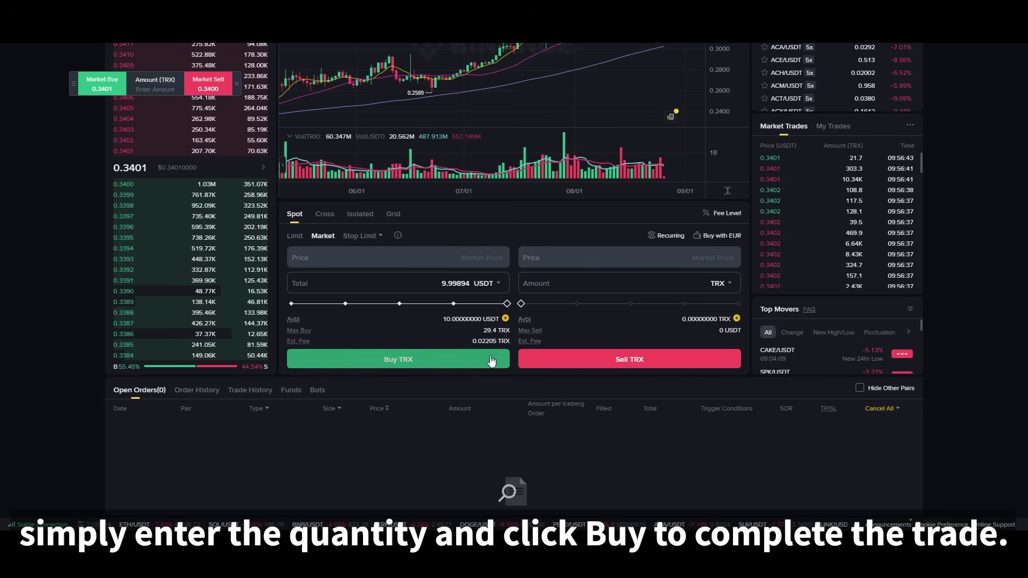
click(453, 360)
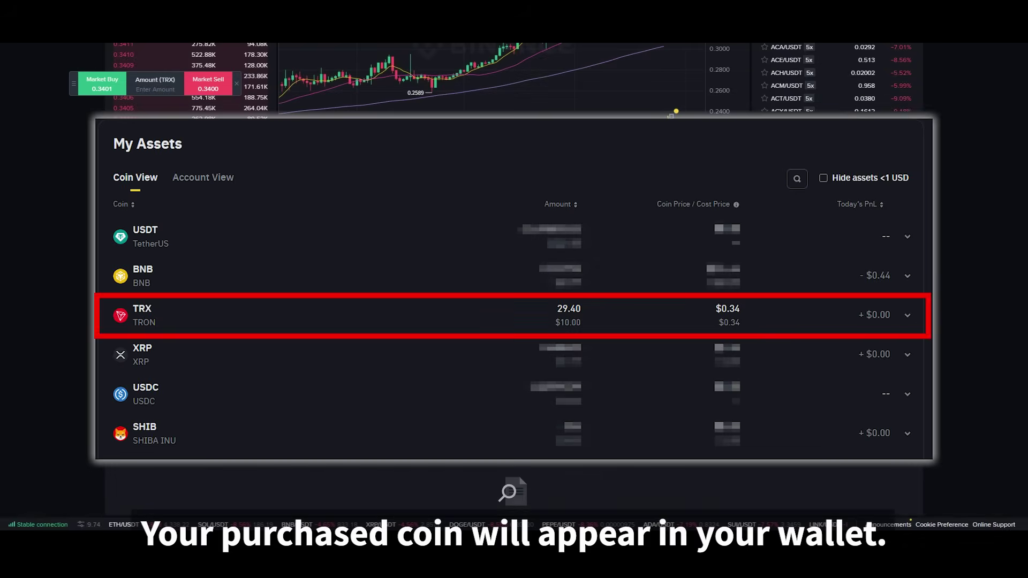
- Sell all 29.4 TRX back at market price
scroll(514, 289, up, 5)
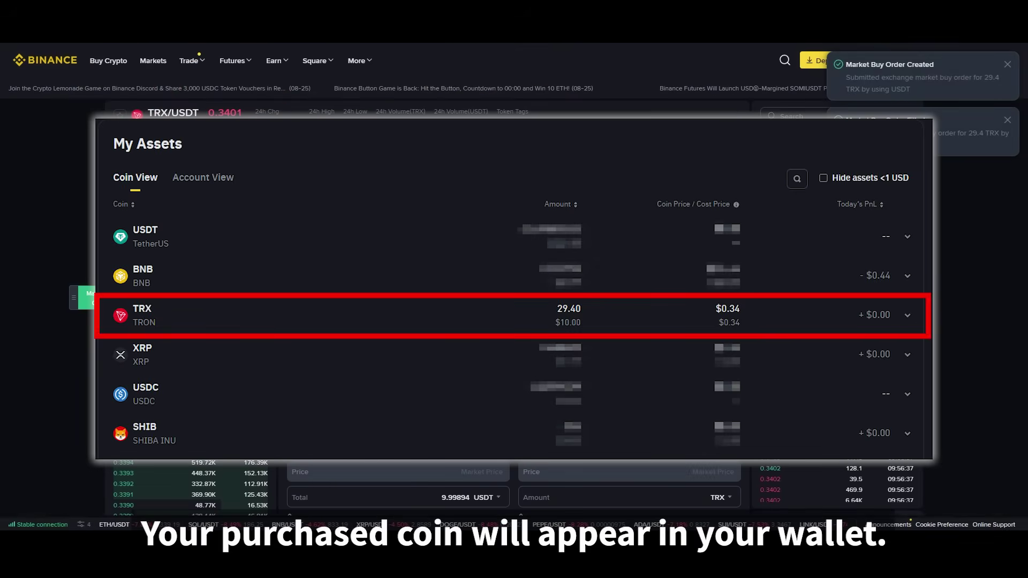
scroll(523, 304, down, 4)
drag(523, 304, 739, 304)
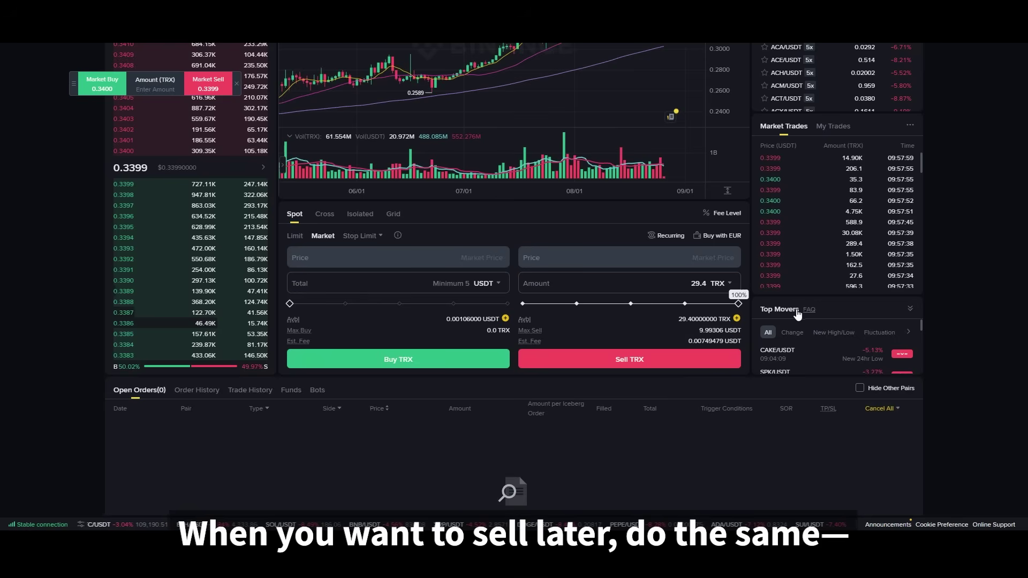
click(692, 360)
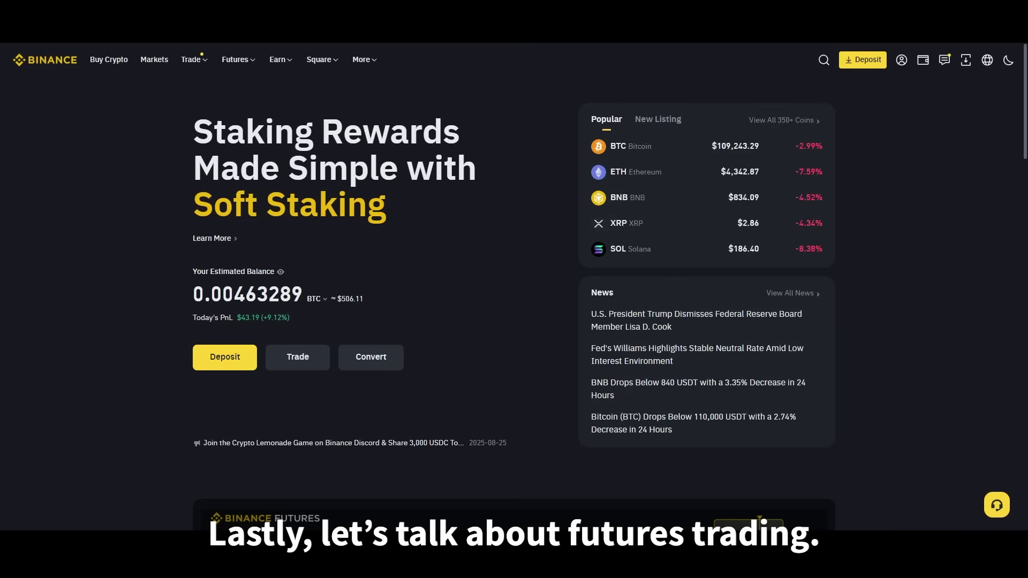
- Move 9.99412 USDT from the Fiat and Spot wallet into the USDⓈ-M Futures wallet
mouse_move(922, 60)
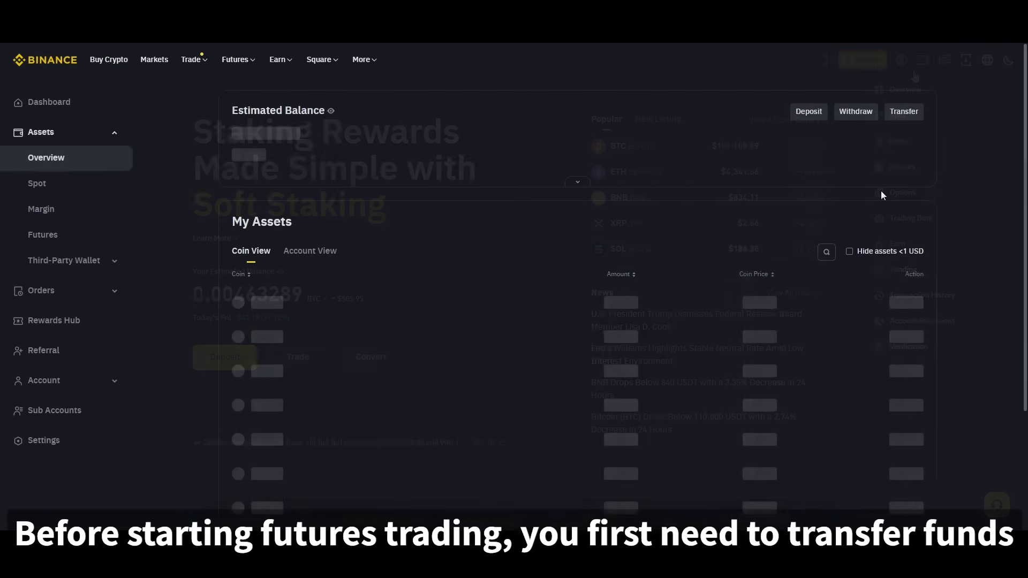
click(916, 115)
click(450, 206)
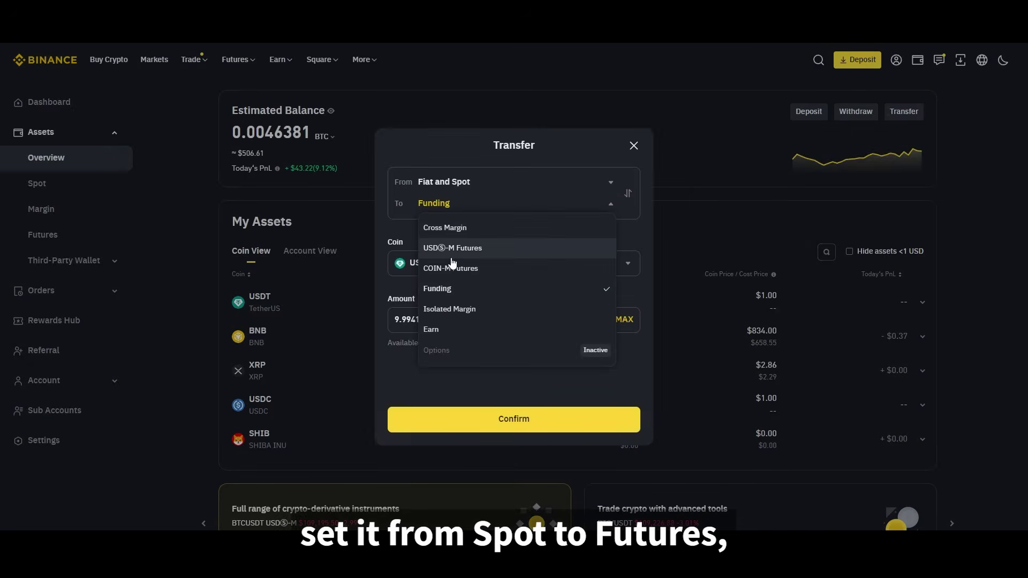
click(452, 256)
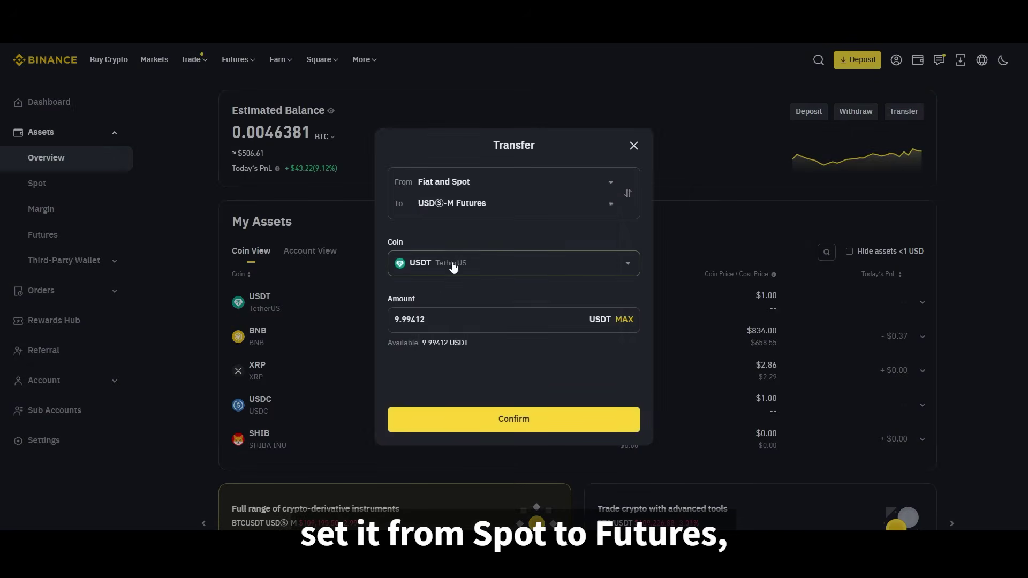
click(509, 435)
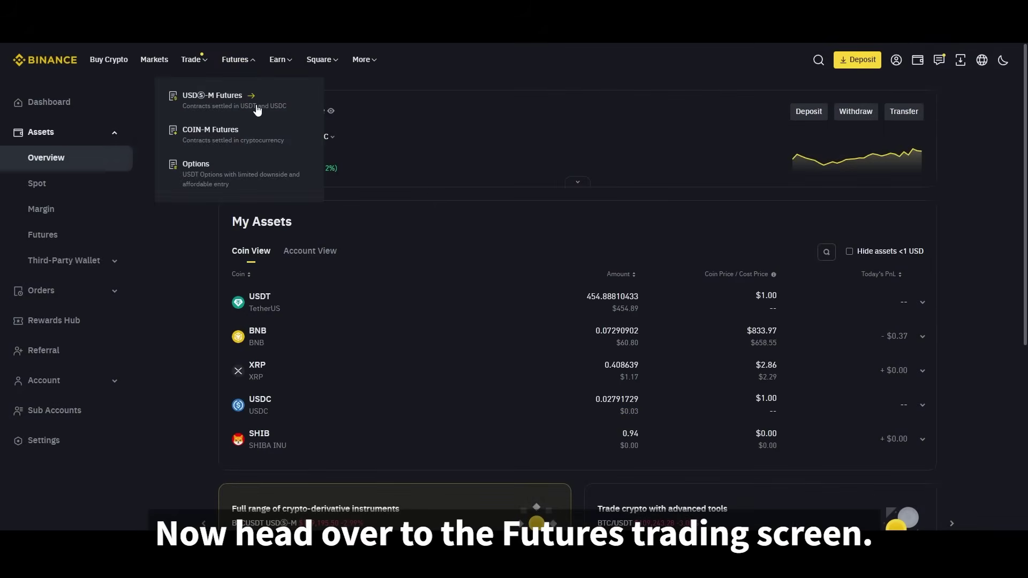
- Open the XRPUSDT perpetual futures page and bring up its Cross/Isolated margin mode choice
click(256, 104)
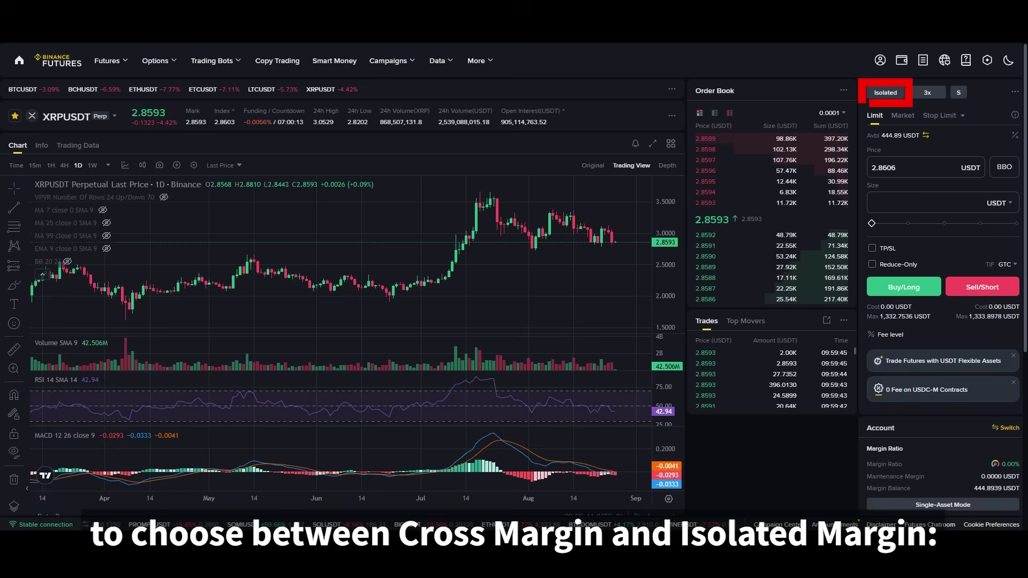
click(890, 92)
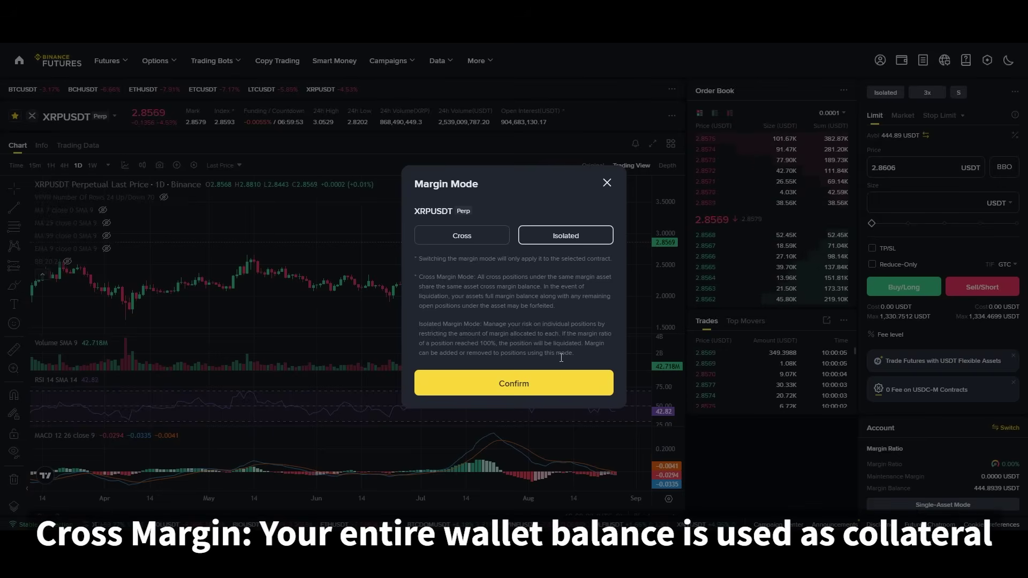
- Confirm Isolated margin and raise XRPUSDT leverage from 3x to 5x
click(608, 182)
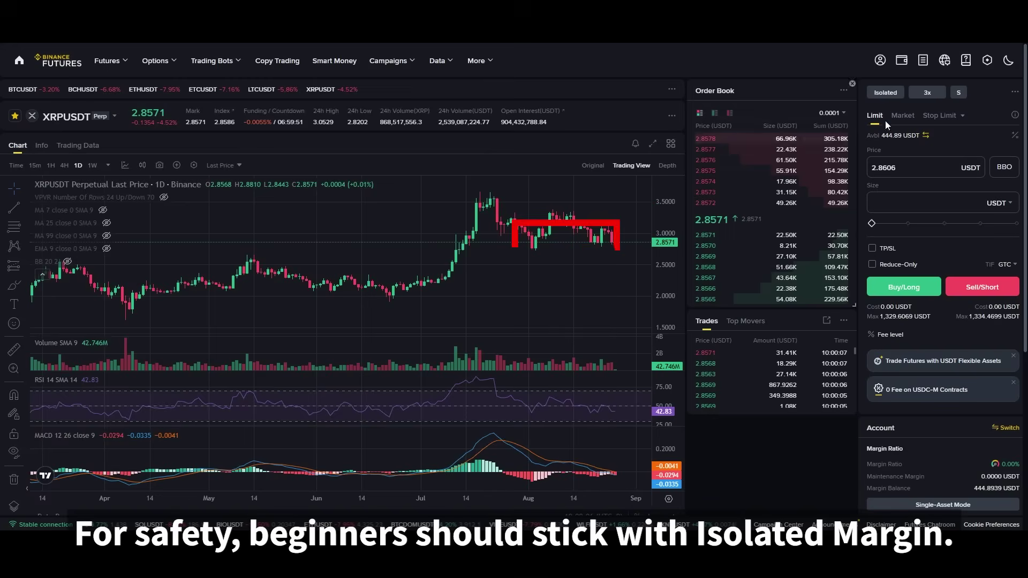
click(927, 92)
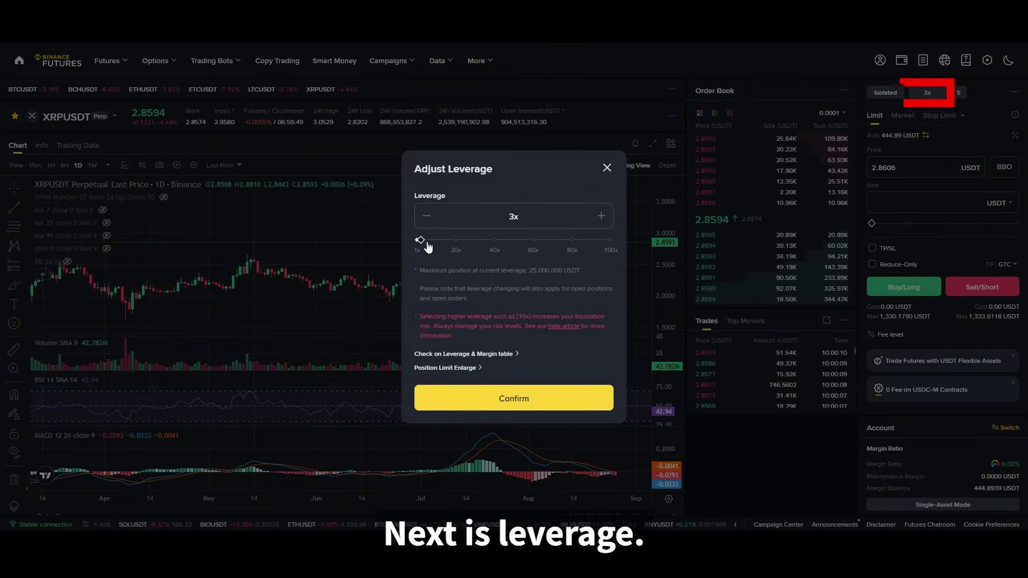
drag(428, 245, 427, 245)
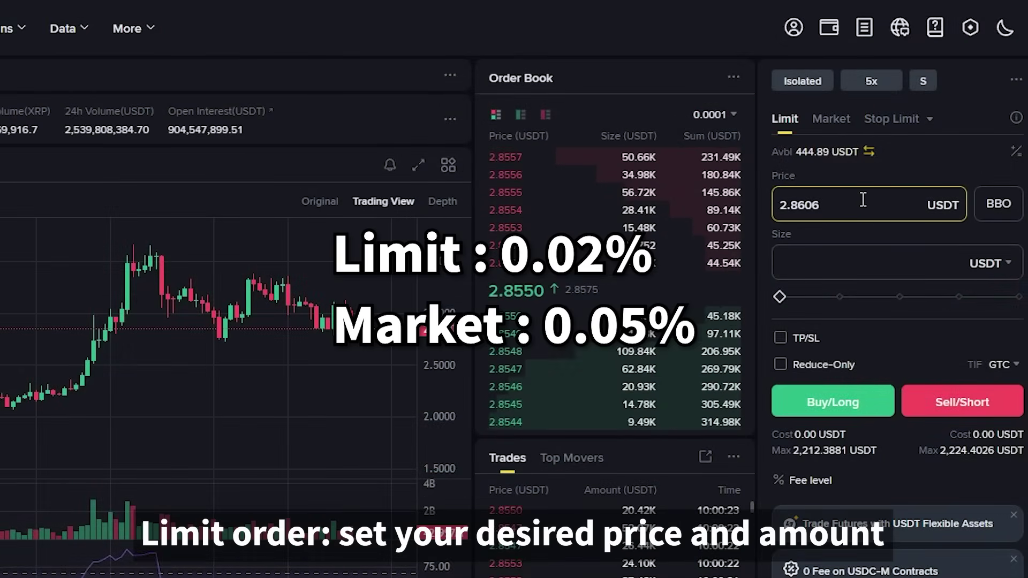
- Place a 25%-size limit Buy/Long on XRPUSDT, opening a 5x isolated long at 2.8598
click(843, 298)
drag(840, 298, 839, 299)
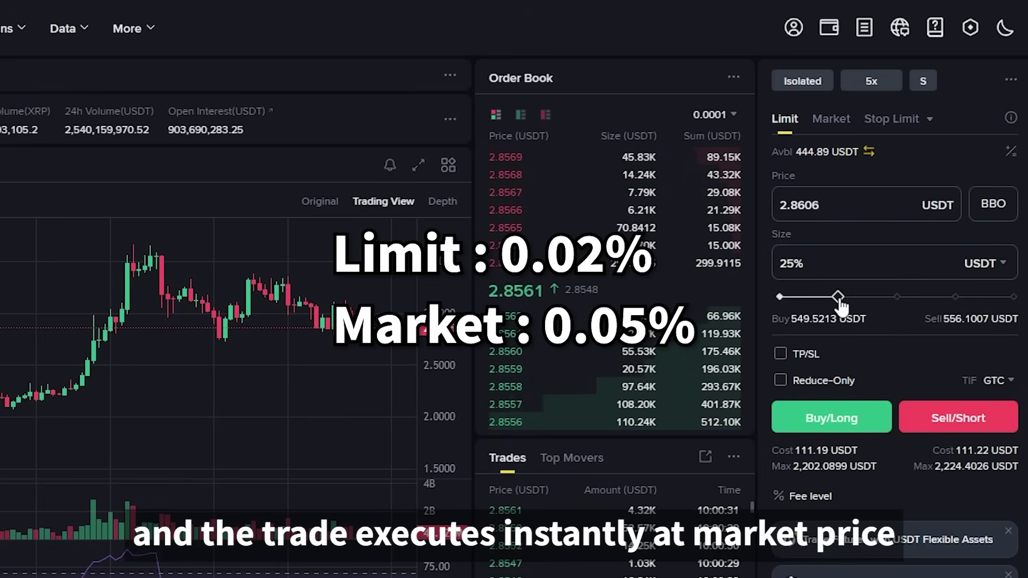
click(834, 416)
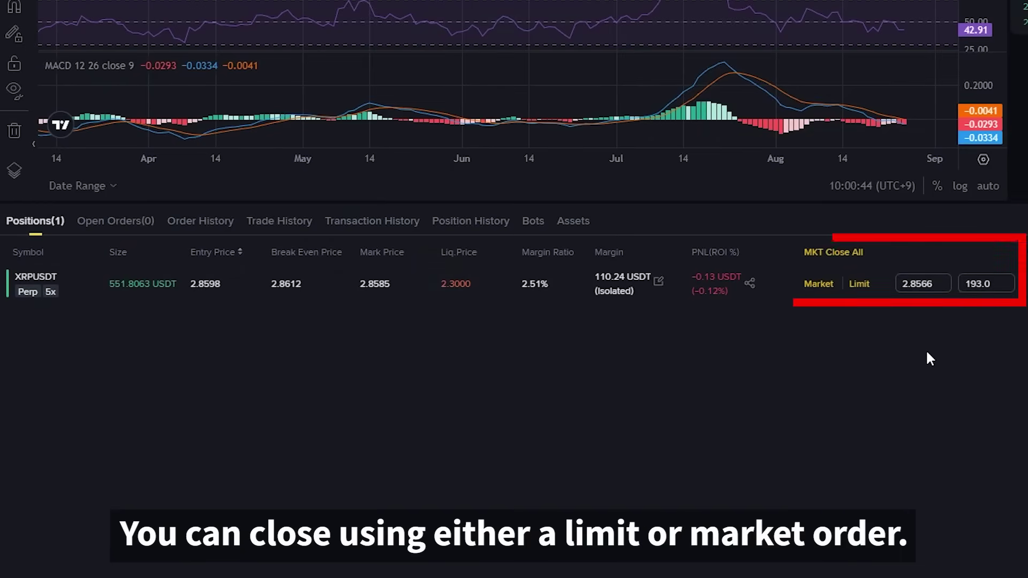
- Close the XRPUSDT long with a limit sell from the Positions tab
click(860, 285)
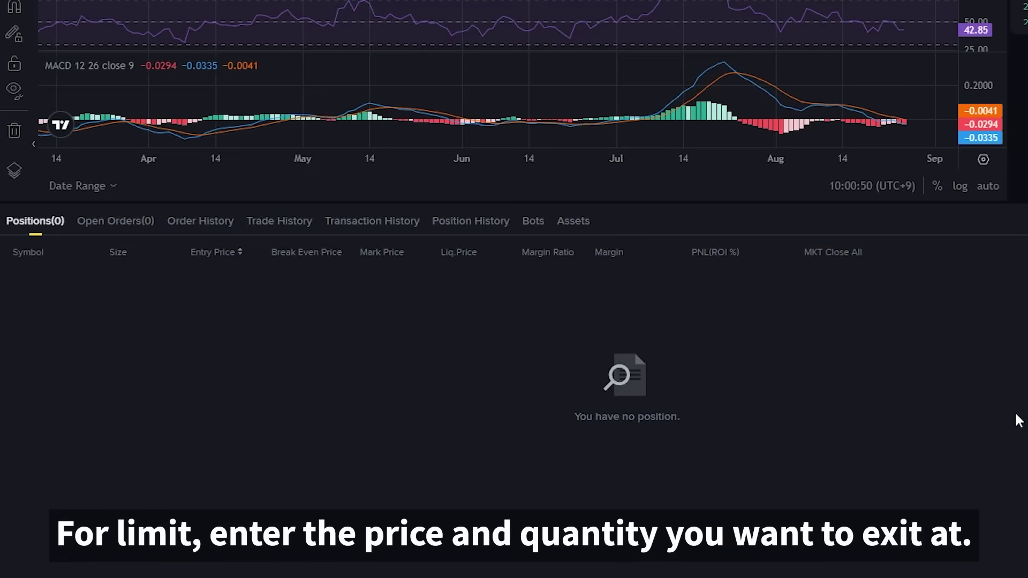